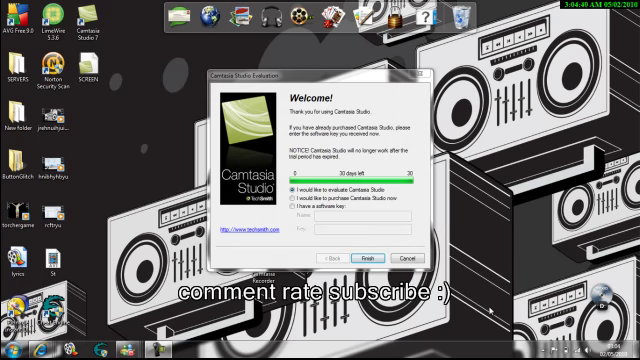
Continue the trial and dismiss the Welcome screen to reach an empty untitled project.
{"action": "left_click", "coordinate": [367, 258]}
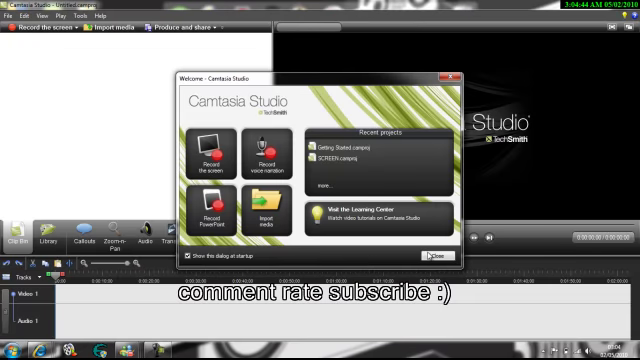
{"action": "left_click", "coordinate": [431, 256]}
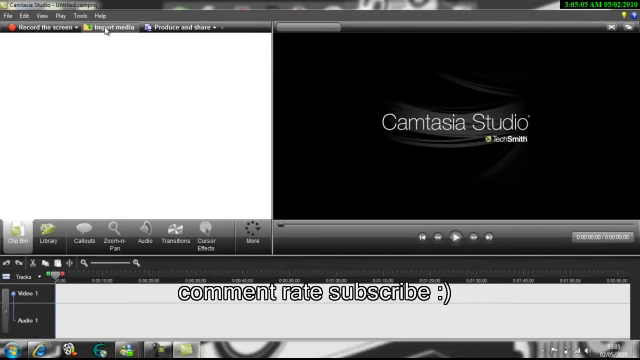
Import the capture-1 recording and drag it onto the timeline's video track.
{"action": "left_click", "coordinate": [105, 30]}
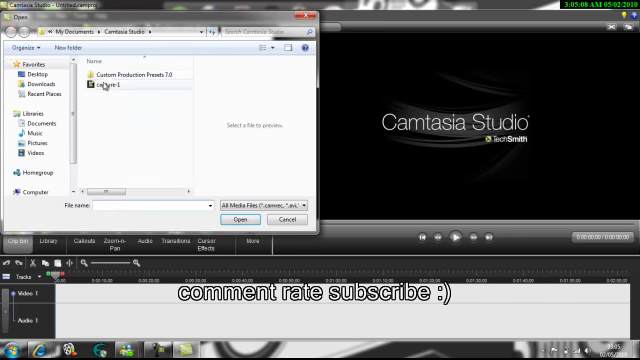
{"action": "double_click", "coordinate": [107, 86]}
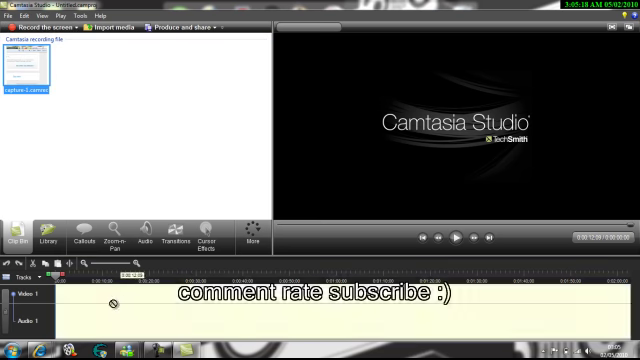
{"action": "left_click_drag", "start_coordinate": [25, 65], "coordinate": [115, 307]}
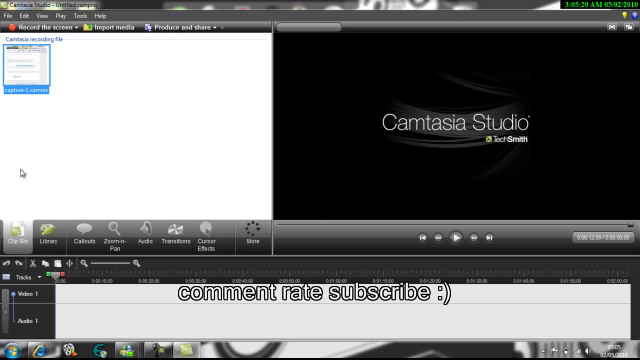
{"action": "left_click_drag", "start_coordinate": [22, 88], "coordinate": [120, 305]}
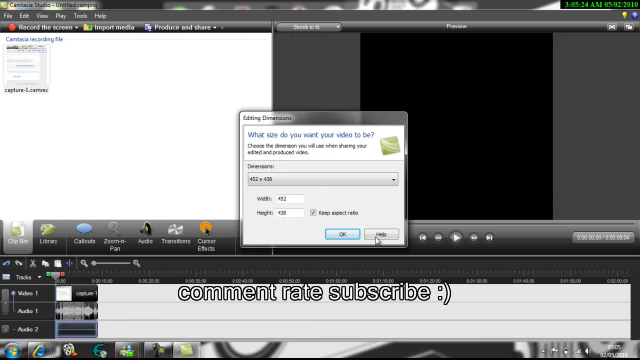
Keep 452 x 438 video dimensions, play the recording in preview, then rewind to its start.
{"action": "left_click", "coordinate": [349, 238]}
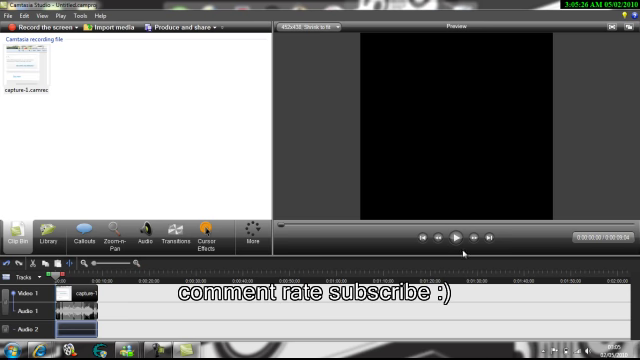
{"action": "left_click", "coordinate": [460, 239]}
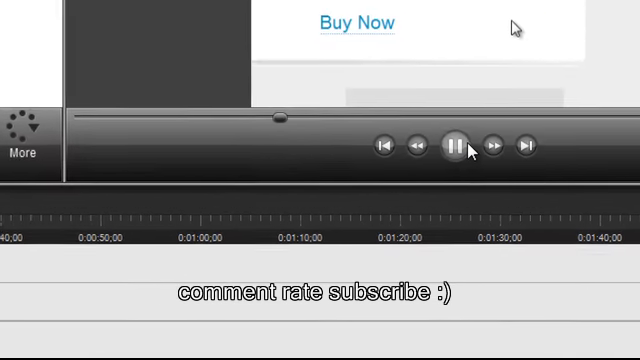
{"action": "left_click", "coordinate": [461, 240]}
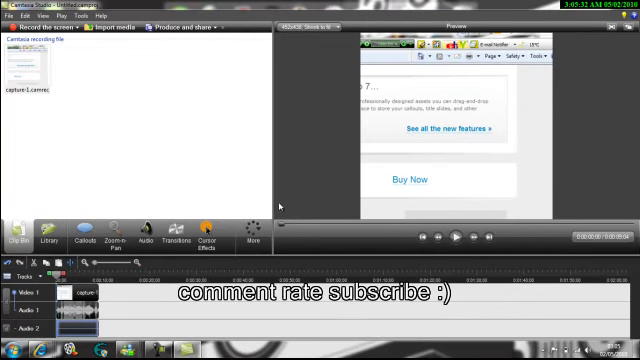
{"action": "left_click", "coordinate": [456, 240]}
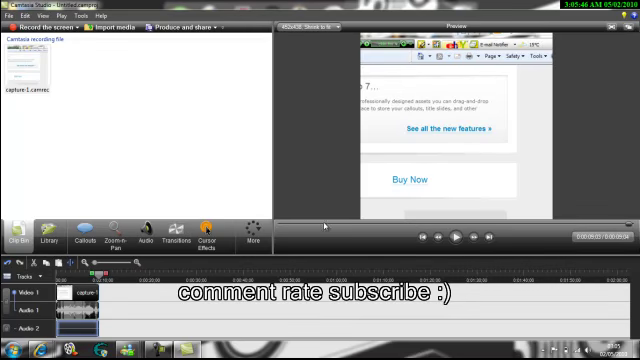
{"action": "key", "text": "space"}
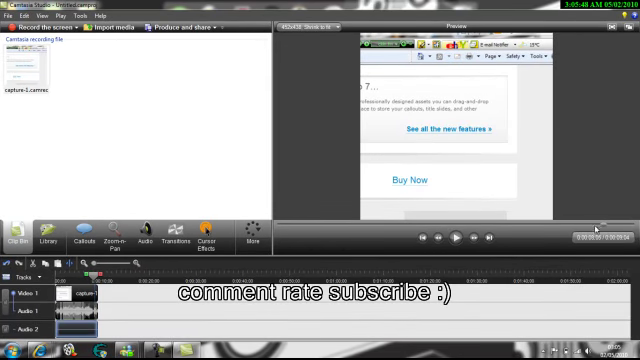
{"action": "mouse_move", "coordinate": [498, 225]}
{"action": "left_mouse_down"}
{"action": "mouse_move", "coordinate": [303, 247]}
{"action": "mouse_move", "coordinate": [291, 229]}
{"action": "mouse_move", "coordinate": [277, 232]}
{"action": "left_mouse_up"}
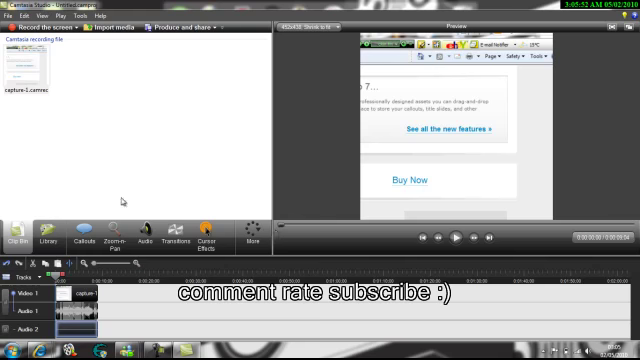
Check the More task list, then bring up Title clips from the Tools menu.
{"action": "left_click", "coordinate": [258, 239]}
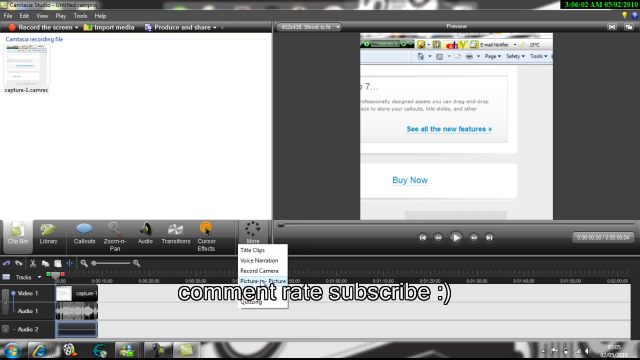
{"action": "left_click", "coordinate": [163, 117]}
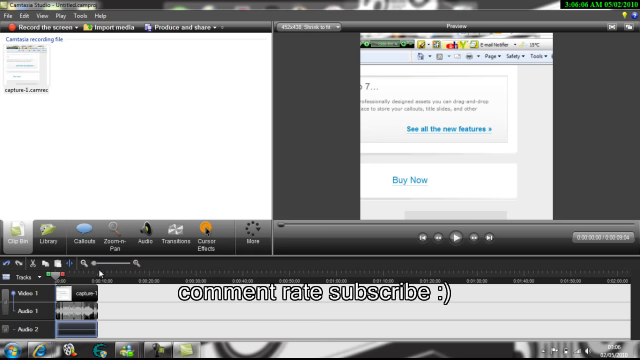
{"action": "left_click", "coordinate": [79, 16]}
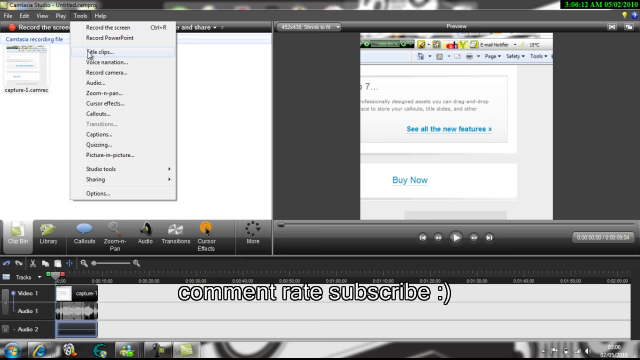
{"action": "left_click", "coordinate": [90, 55]}
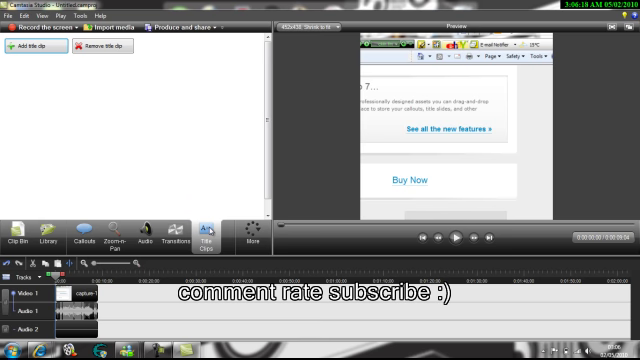
Add a title clip with the text 'hello' at the start of the timeline.
{"action": "left_click", "coordinate": [53, 50]}
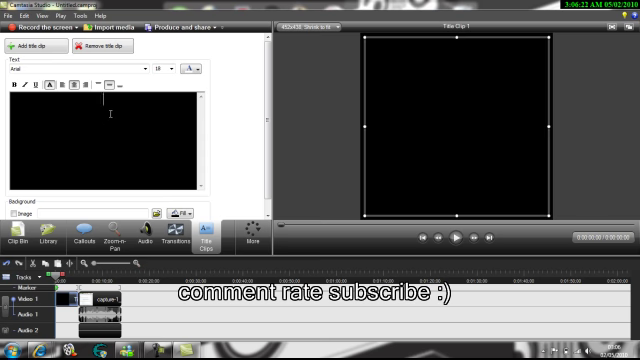
{"action": "type", "text": "hello"}
{"action": "left_click", "coordinate": [164, 351]}
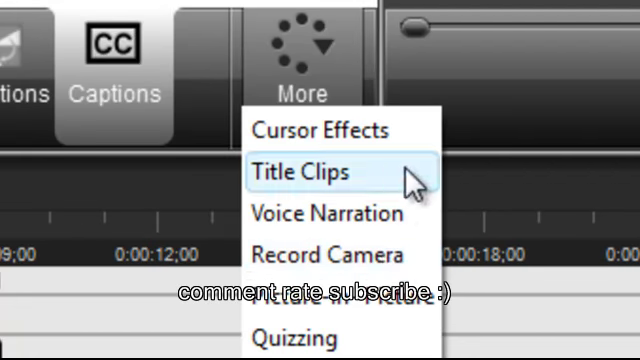
Swap title clips and voice narration into the task shortcuts, and bring up Captions with its tip.
{"action": "left_click", "coordinate": [406, 172]}
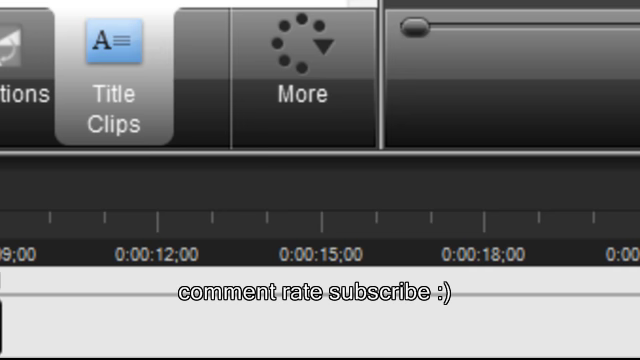
{"action": "left_click", "coordinate": [326, 71]}
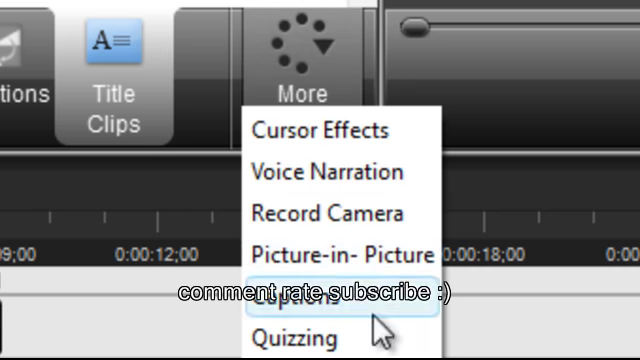
{"action": "left_click", "coordinate": [390, 170]}
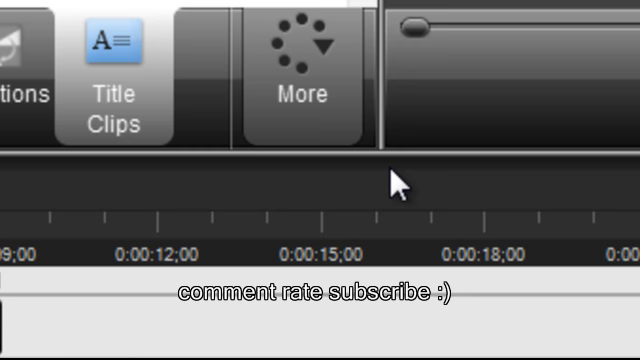
{"action": "left_click", "coordinate": [285, 40]}
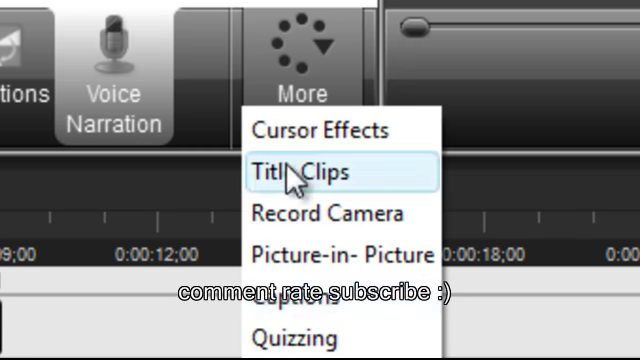
{"action": "left_click", "coordinate": [345, 298]}
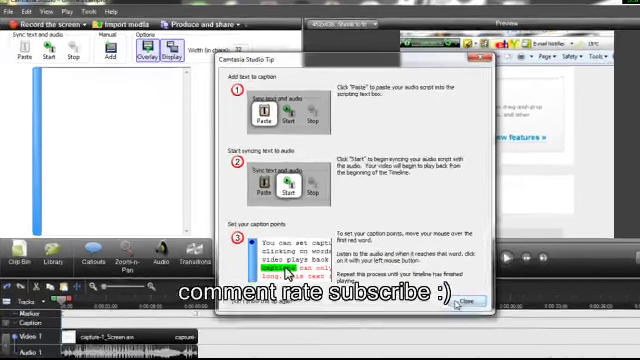
Write the caption 'hello this is a tutorial', fixing 'tutuorial', and start syncing it with audio.
{"action": "left_click", "coordinate": [420, 275]}
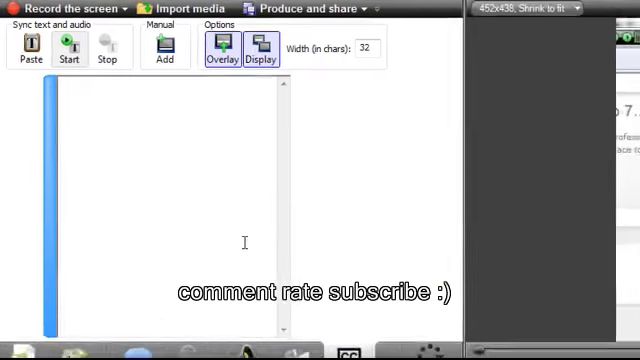
{"action": "type", "text": "h"}
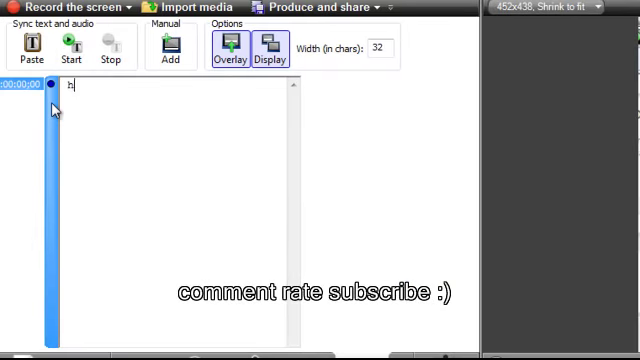
{"action": "type", "text": "ello "}
{"action": "type", "text": "this is a"}
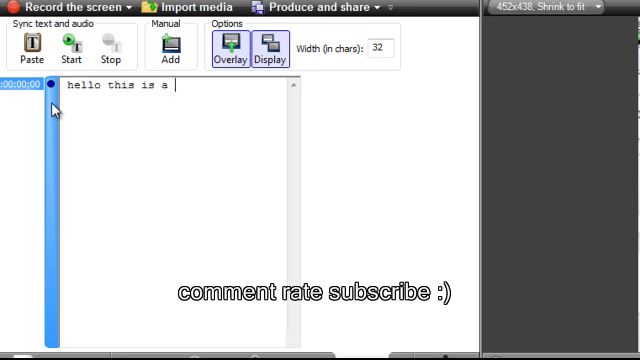
{"action": "type", "text": "tutuorial"}
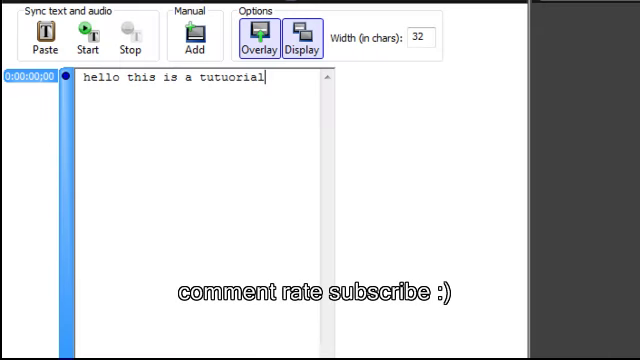
{"action": "left_click", "coordinate": [229, 80]}
{"action": "key", "text": "BackSpace"}
{"action": "left_click", "coordinate": [267, 123]}
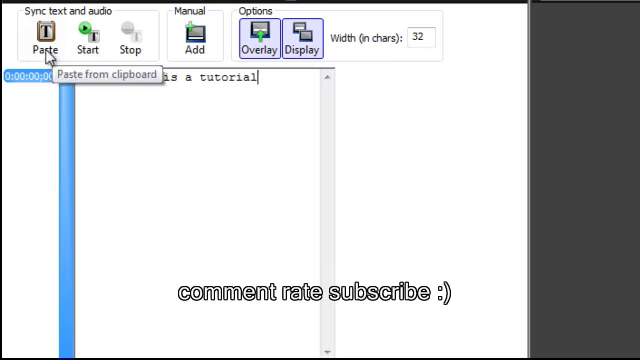
{"action": "left_click", "coordinate": [97, 42]}
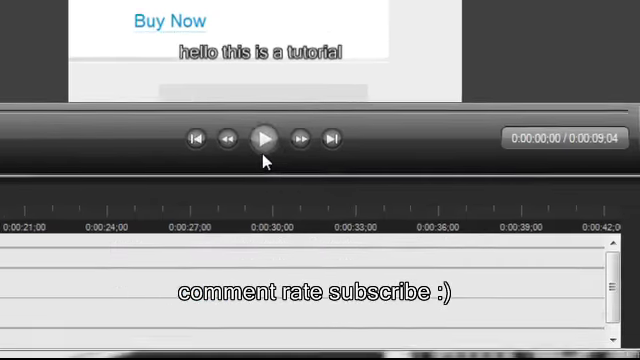
Stop the sync and replay the clip to confirm the caption, moving the playhead later.
{"action": "left_click", "coordinate": [452, 236]}
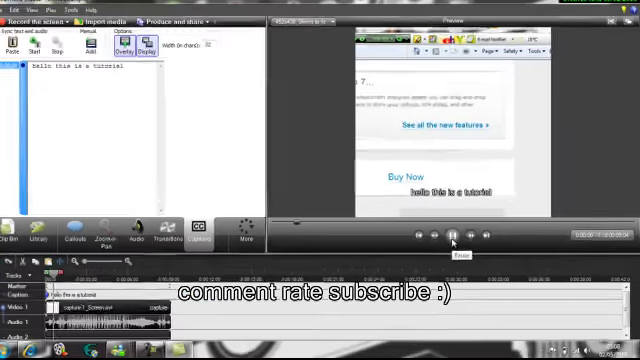
{"action": "key", "text": "space"}
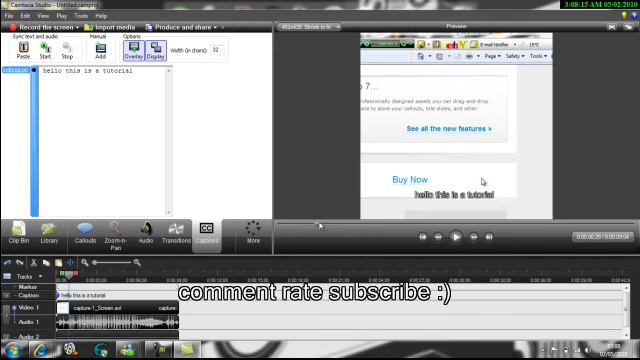
{"action": "left_click", "coordinate": [456, 237]}
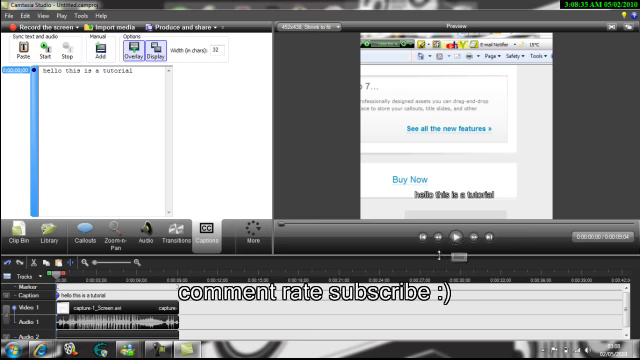
{"action": "left_click", "coordinate": [418, 280]}
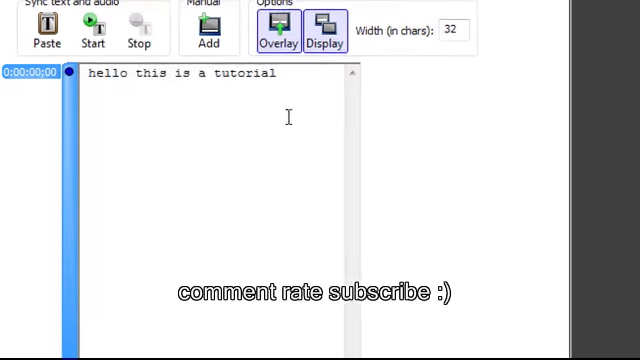
Replace the caption text with 'please comment , rate , and subscribe', fixing a typo in 'subscribe'.
{"action": "left_click_drag", "start_coordinate": [287, 117], "coordinate": [8, 62]}
{"action": "key", "text": "Delete"}
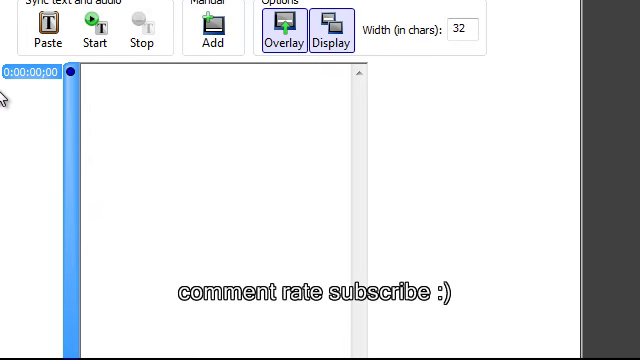
{"action": "type", "text": "plea"}
{"action": "type", "text": "a"}
{"action": "type", "text": "e"}
{"action": "type", "text": " c"}
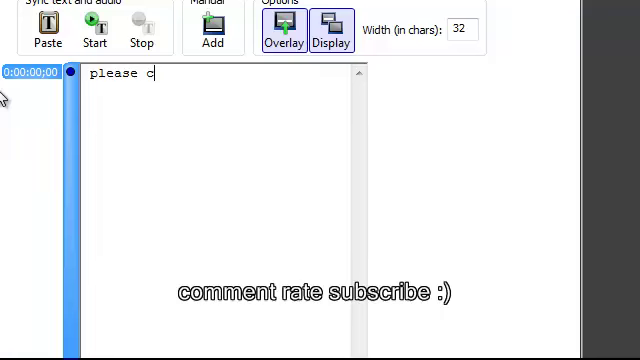
{"action": "type", "text": "omment ,"}
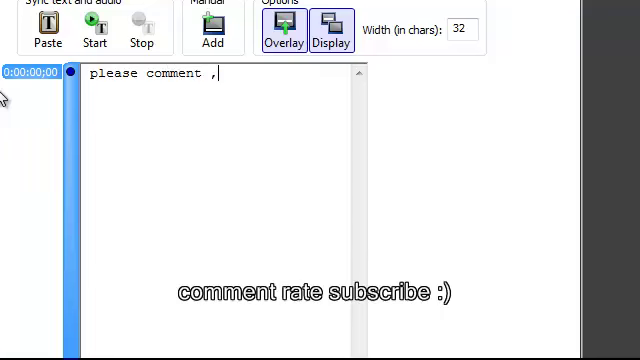
{"action": "type", "text": " rate , and "}
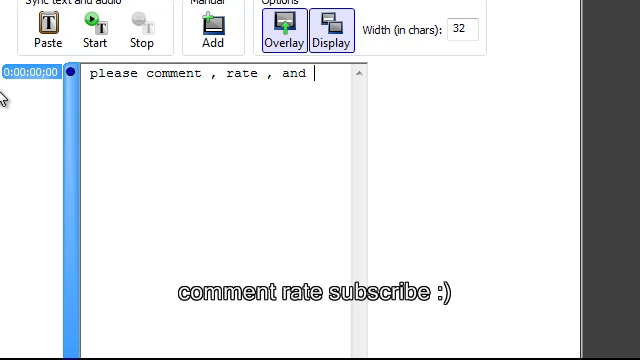
{"action": "type", "text": "subcr"}
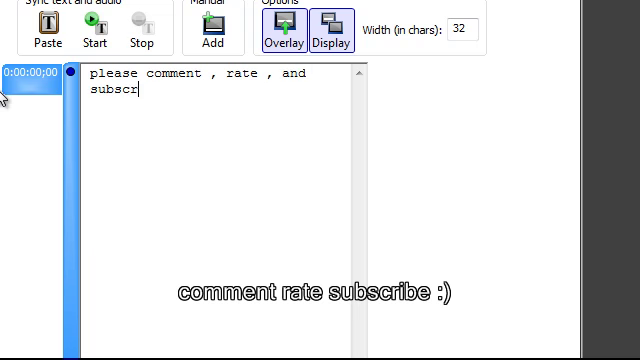
{"action": "type", "text": "uve"}
{"action": "key", "text": "BackSpace"}
{"action": "key", "text": "BackSpace"}
{"action": "key", "text": "BackSpace"}
{"action": "type", "text": "ibe"}
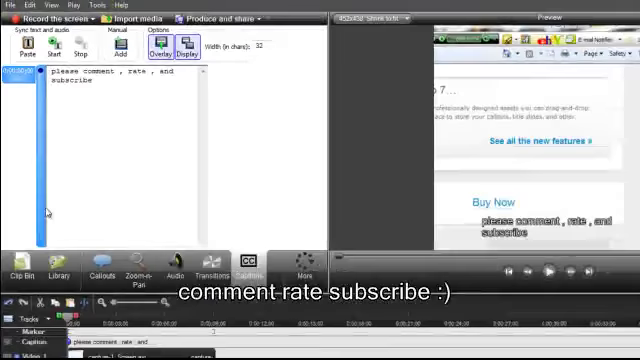